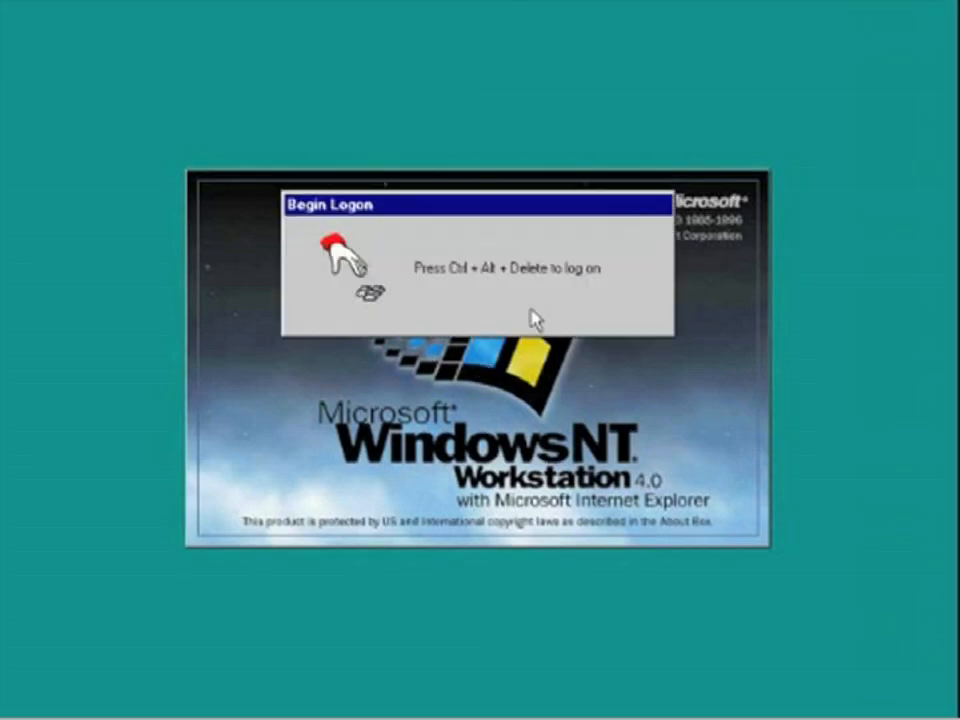
Dismiss the Logon Information message, leaving the Windows NT Workstation splash
{"action": "left_click", "coordinate": [372, 389]}
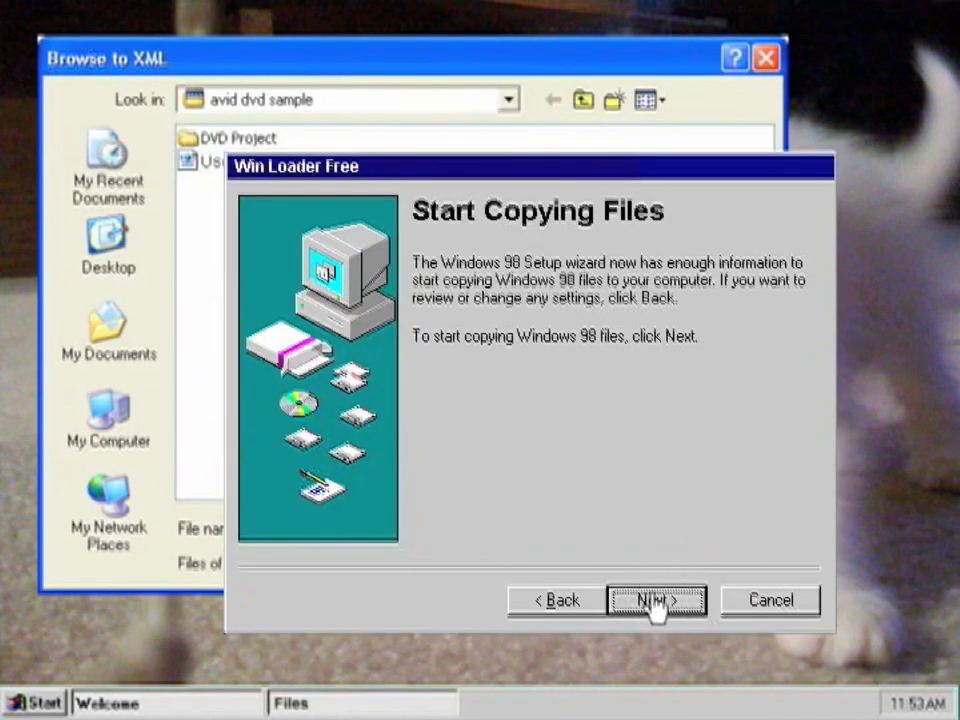
Start the Win Loader Free file copy so its progress window appears over the kitten photo
{"action": "left_click", "coordinate": [655, 600]}
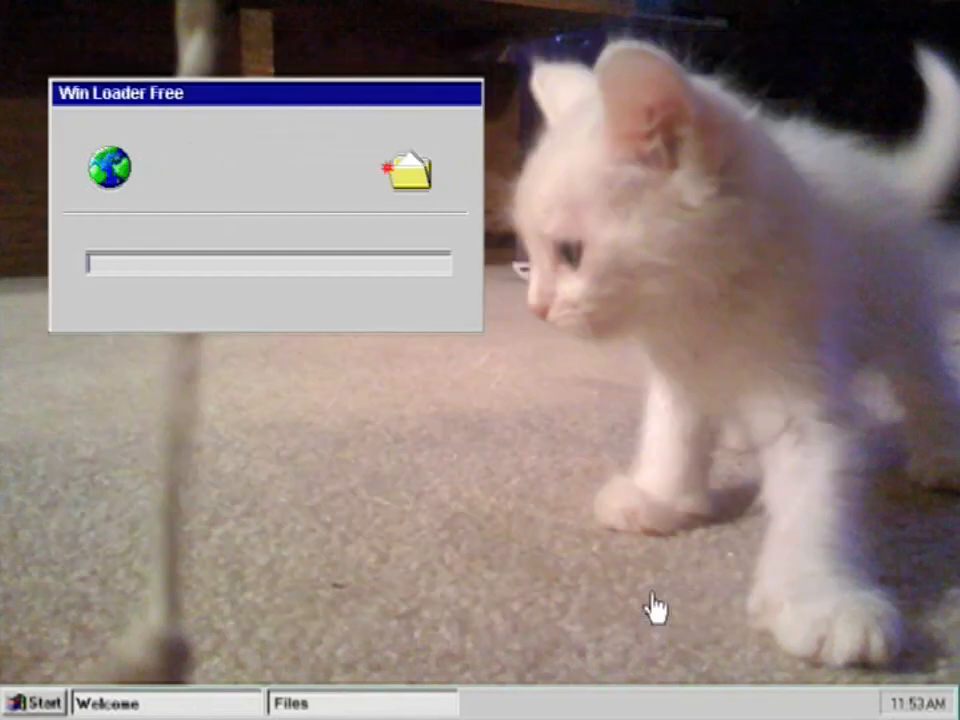